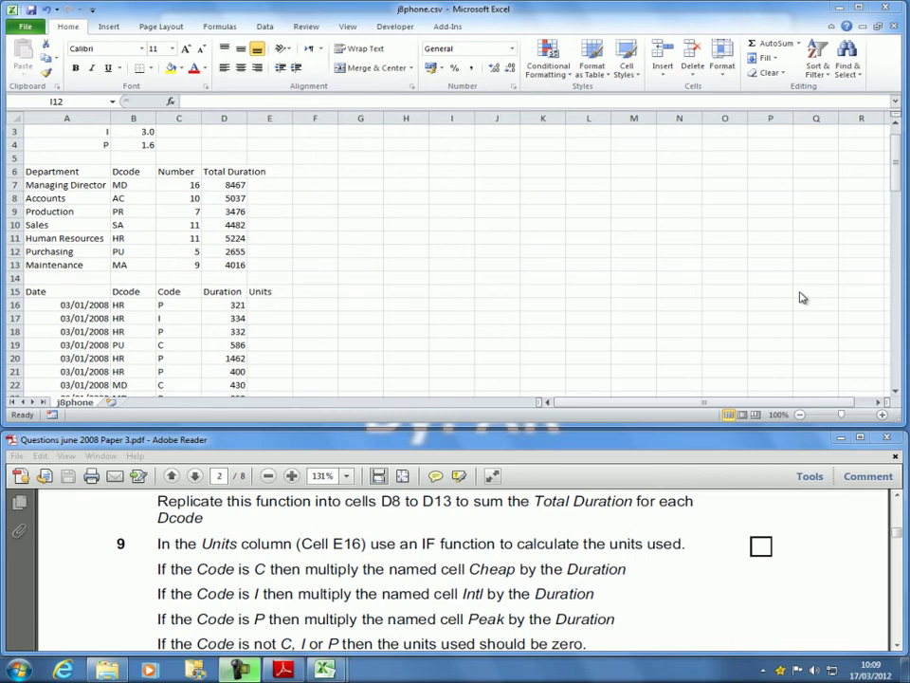
# Read question 9 about the Units IF function and examine the rate cells, Code, Duration and Units columns it refers to.
pyautogui.click(897, 648)
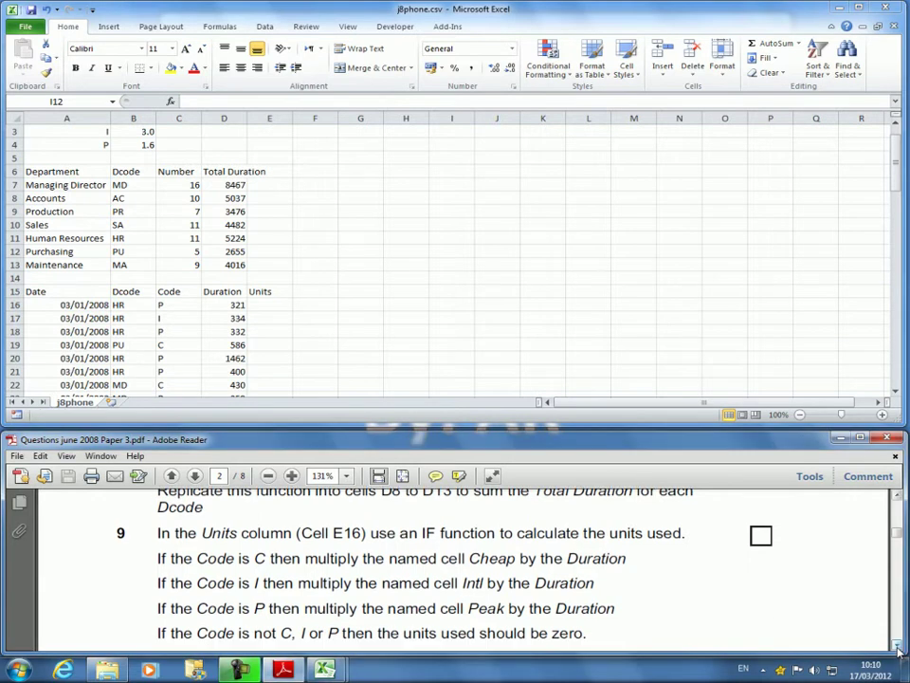
pyautogui.click(897, 648)
pyautogui.click(897, 648)
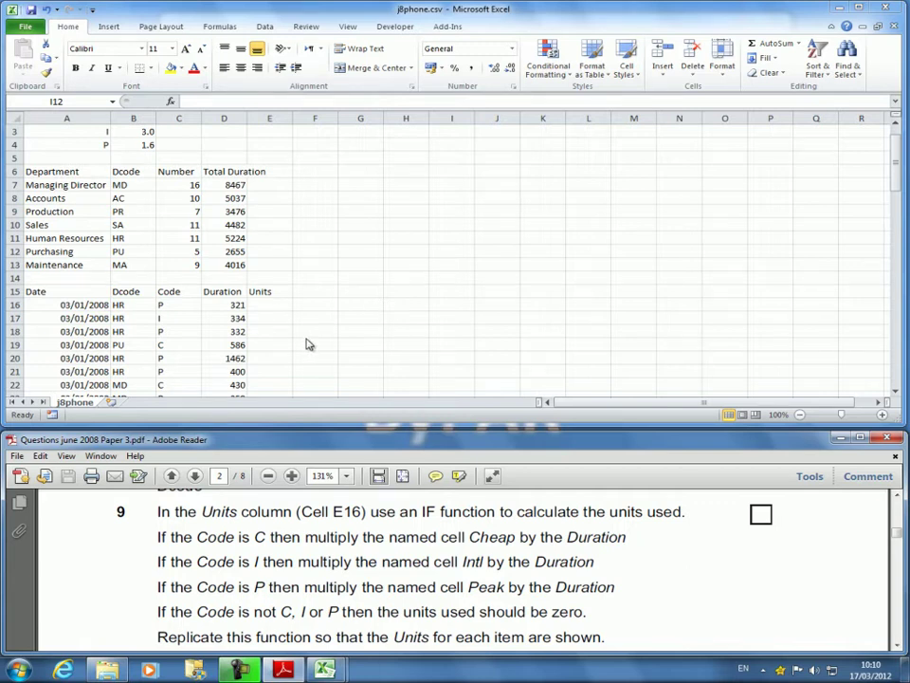
pyautogui.click(259, 306)
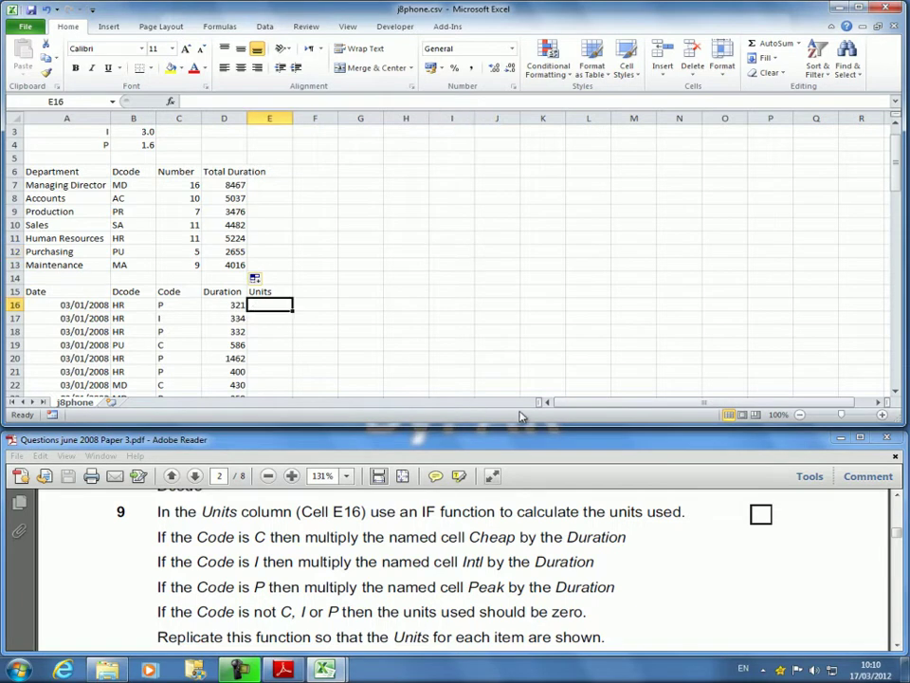
pyautogui.click(895, 393)
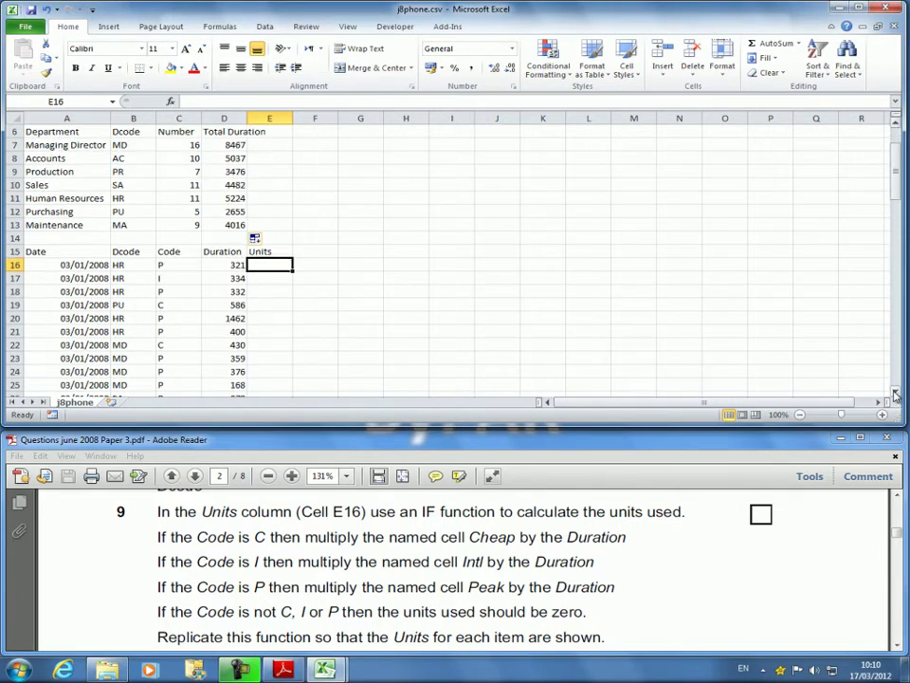
pyautogui.moveTo(899, 159); pyautogui.dragTo(899, 145)
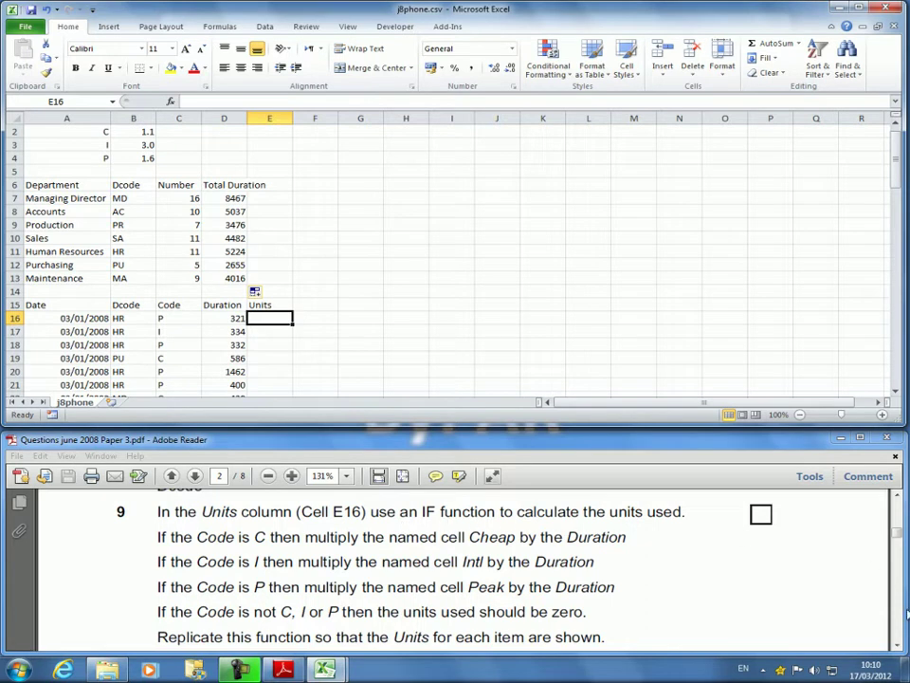
pyautogui.click(894, 644)
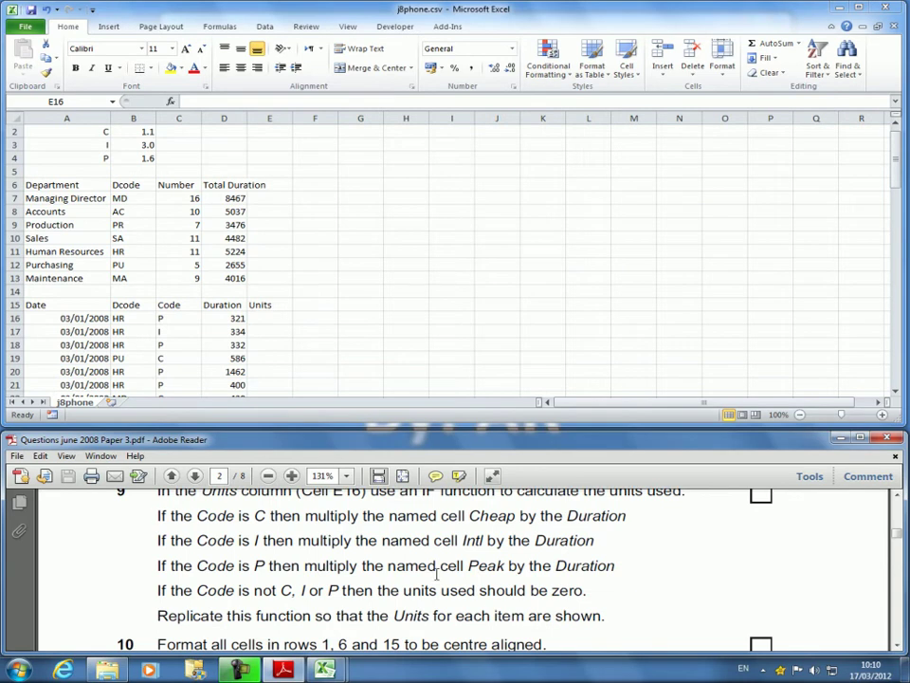
pyautogui.click(263, 319)
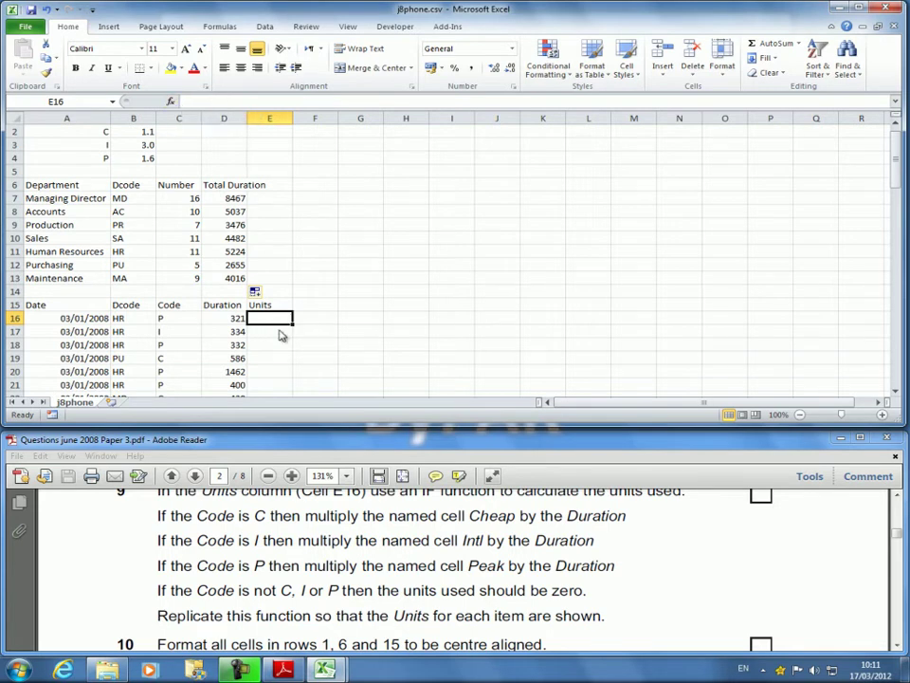
pyautogui.click(899, 498)
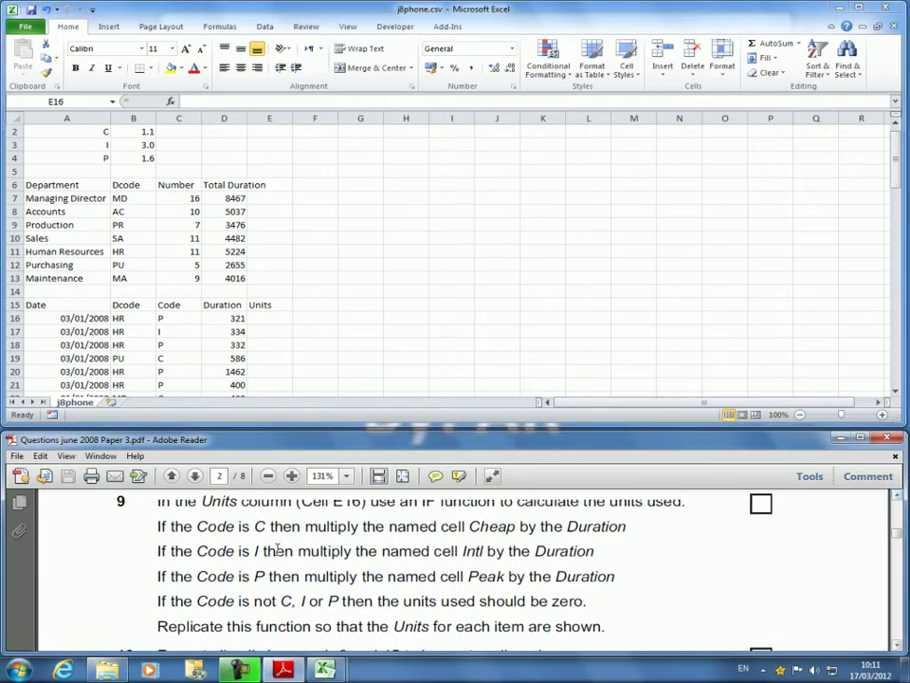
pyautogui.click(899, 499)
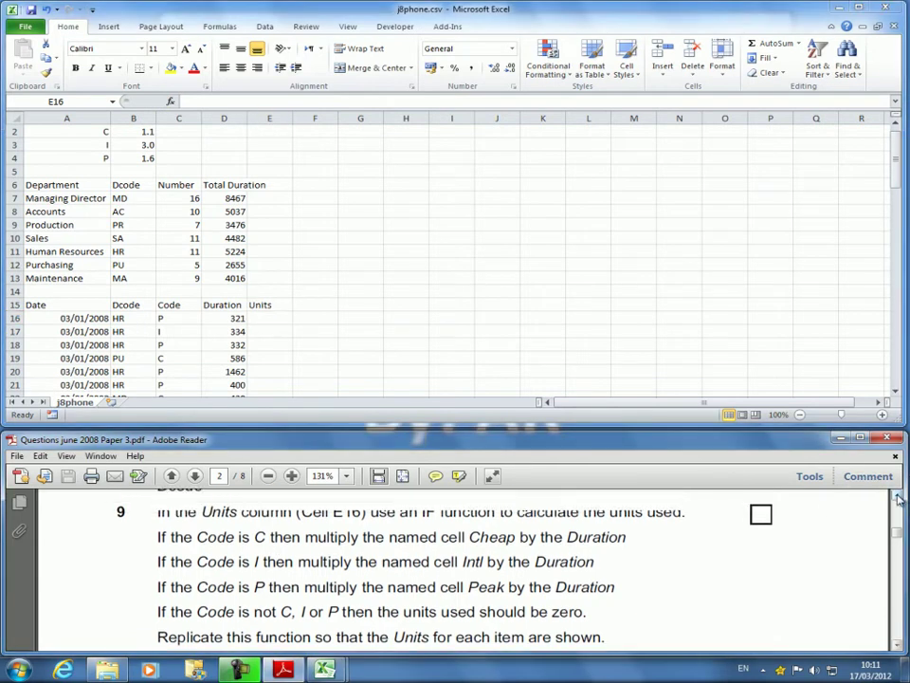
# Insert an IF function in cell E16, the first cell of the Units column.
pyautogui.click(258, 321)
pyautogui.click(170, 101)
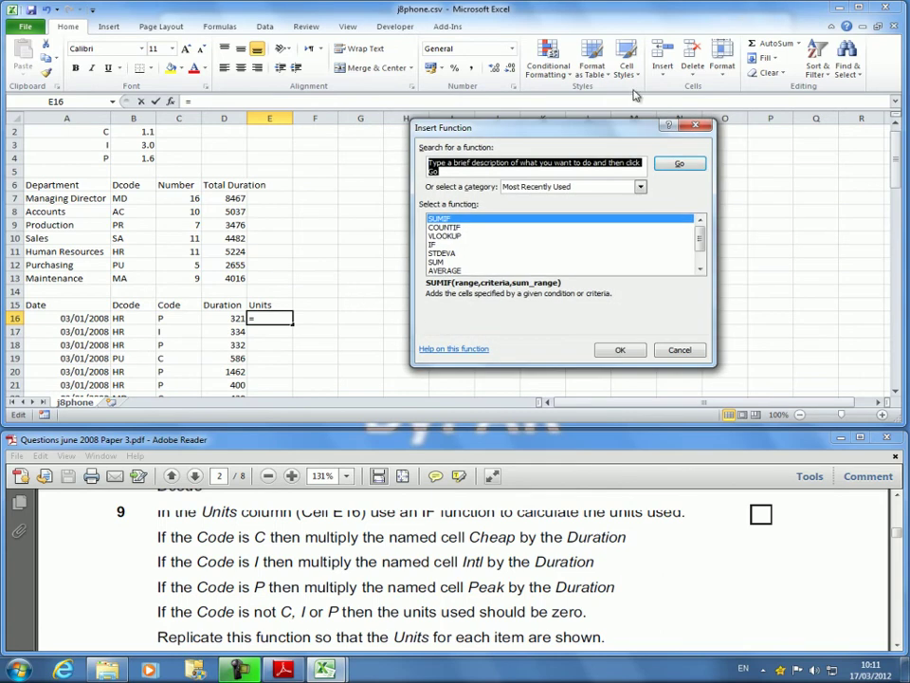
pyautogui.write('if')
pyautogui.press('Return')
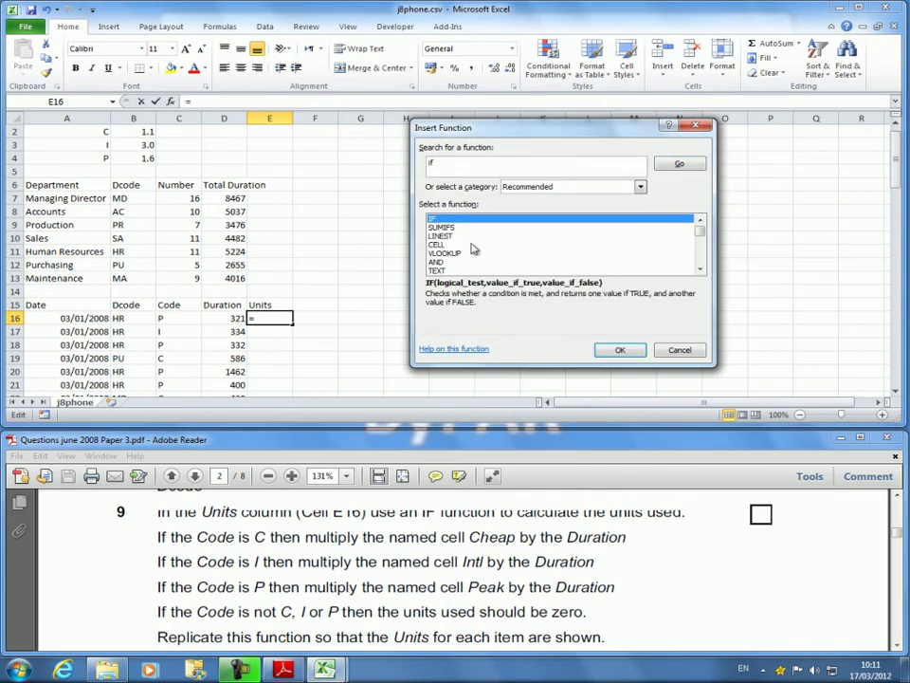
pyautogui.press('Return')
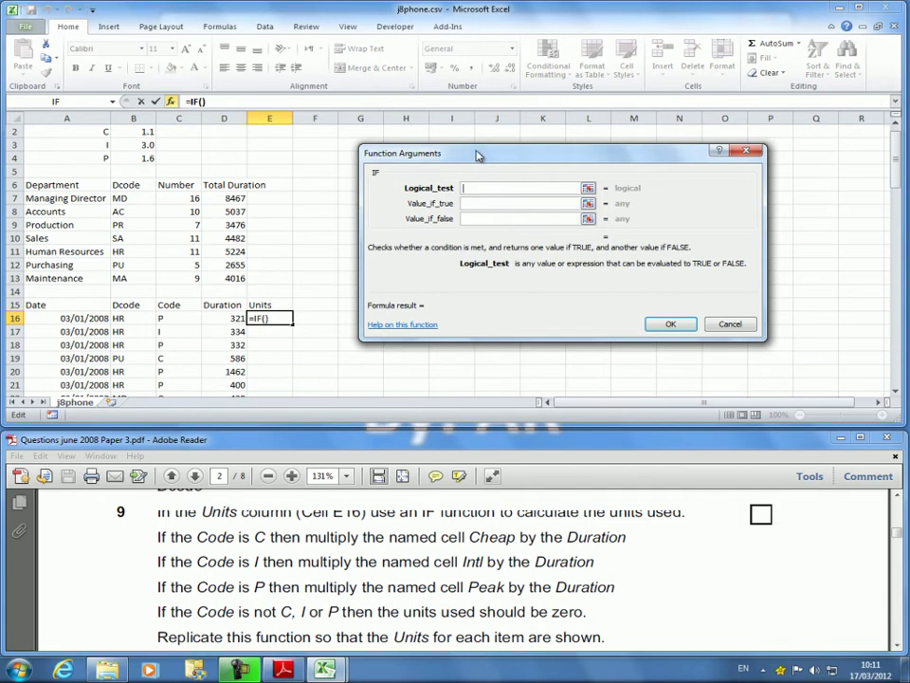
# Set the IF function's logical test to C16="c" and its value if true to Cheap*D16.
pyautogui.moveTo(480, 154); pyautogui.dragTo(463, 168)
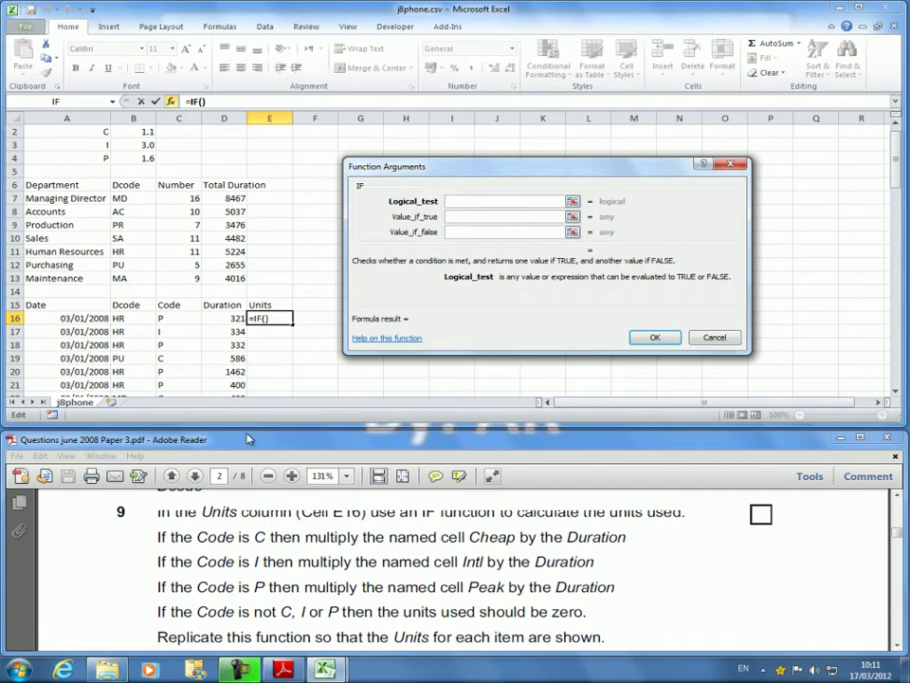
pyautogui.click(162, 318)
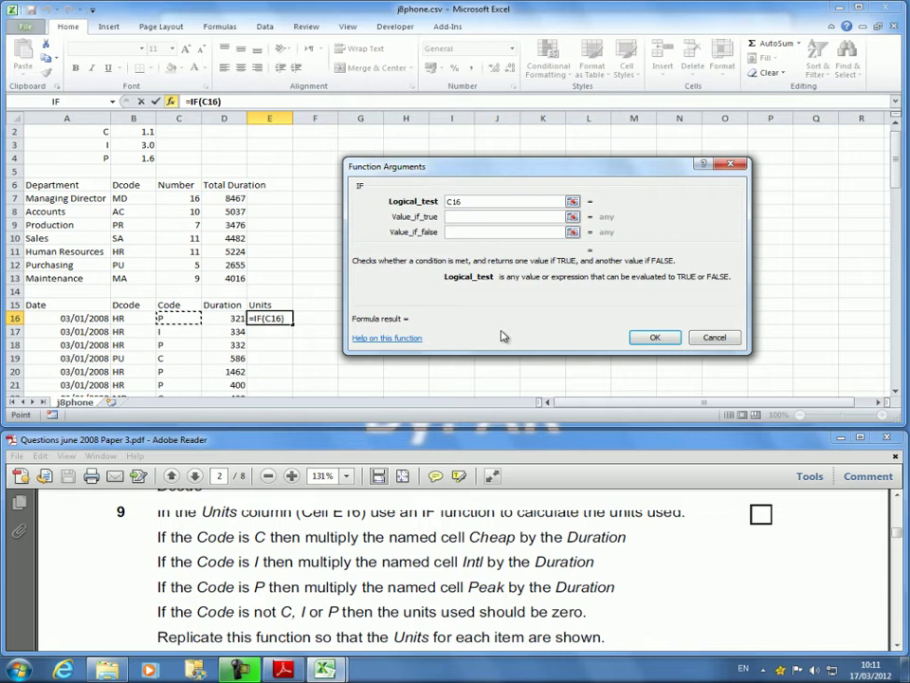
pyautogui.write('="c"')
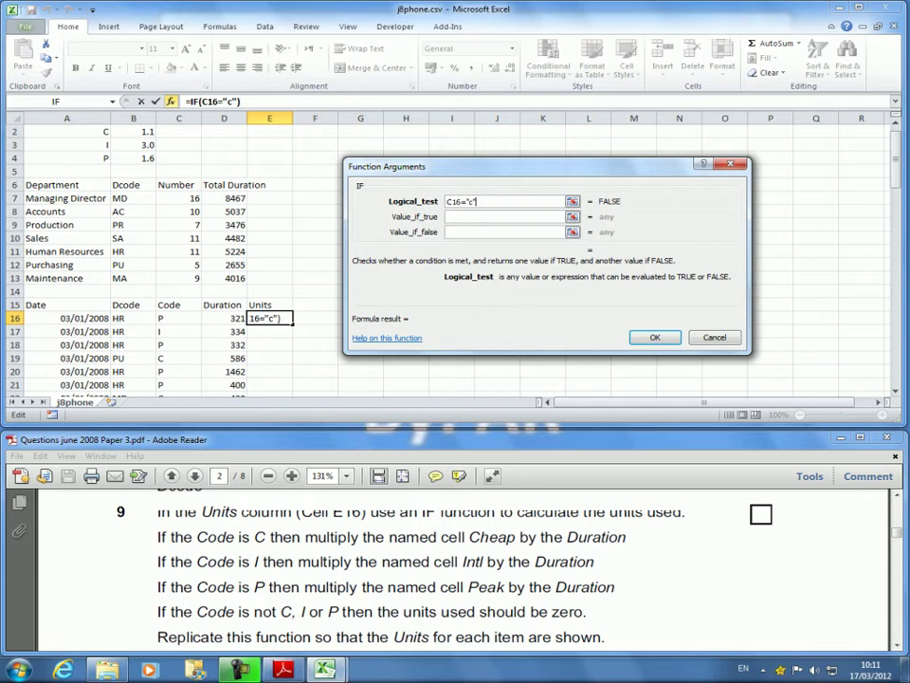
pyautogui.click(466, 217)
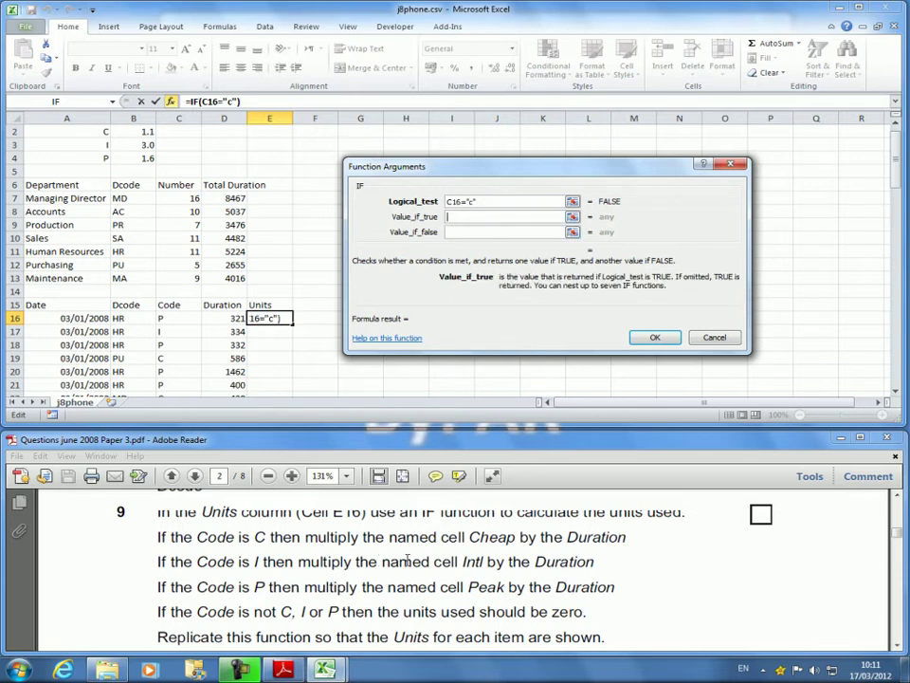
pyautogui.click(144, 133)
pyautogui.write('*')
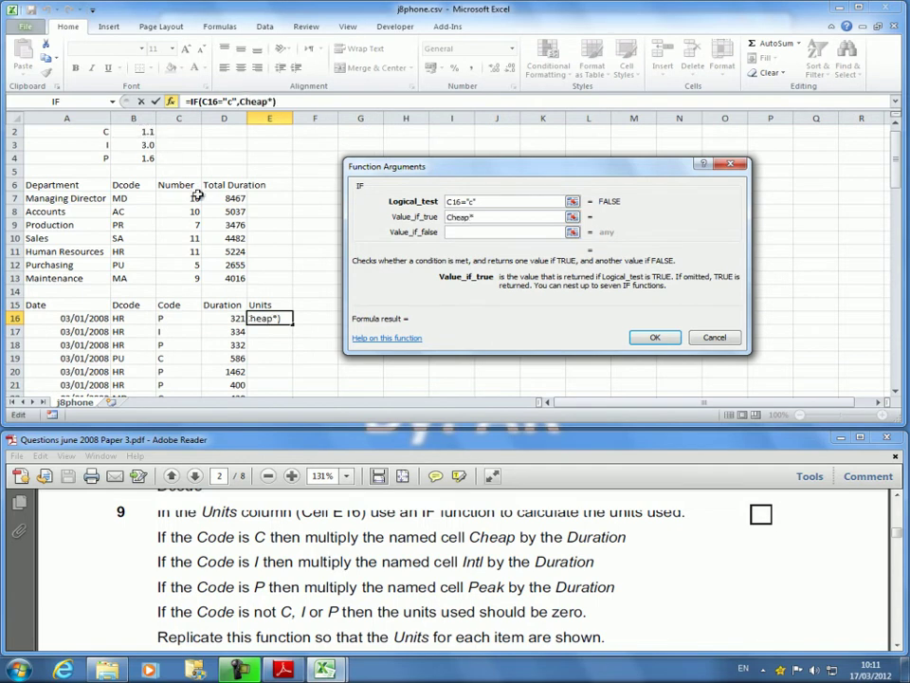
pyautogui.click(238, 318)
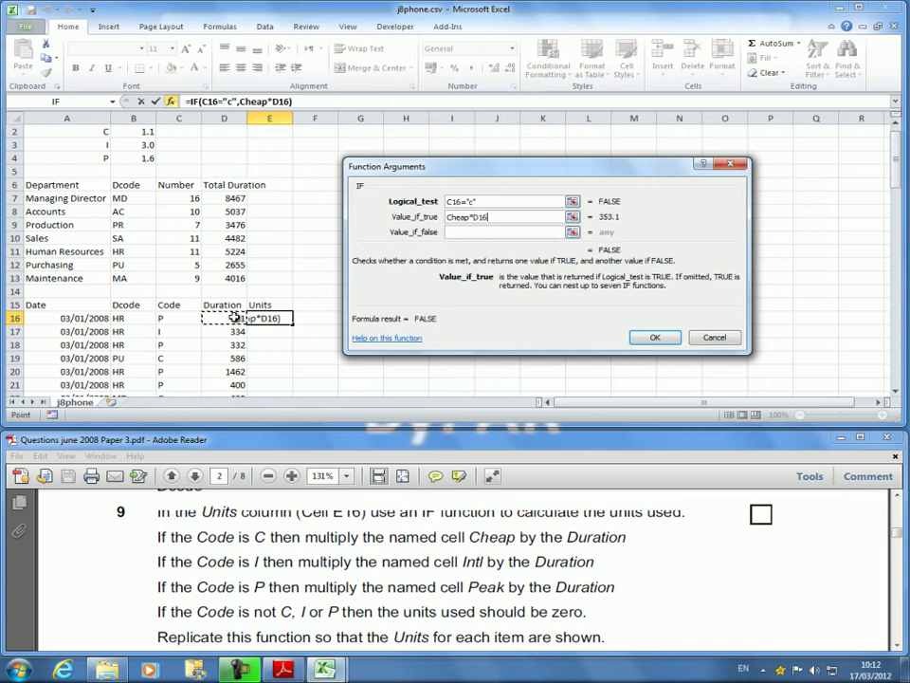
# Nest a second IF as the value if false, with logical test C16="I" and value if true Intl*D16.
pyautogui.click(482, 232)
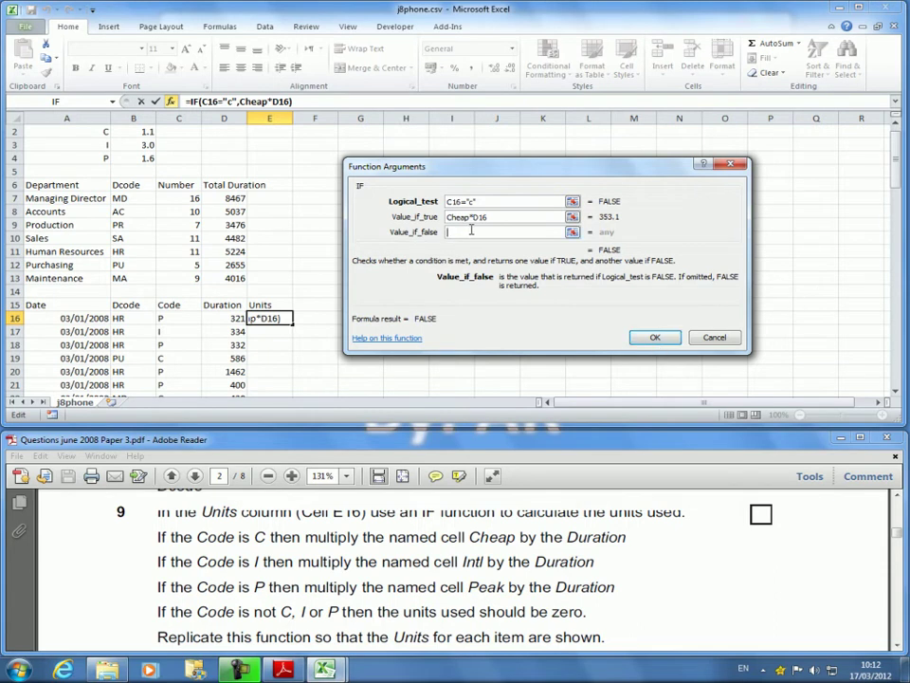
pyautogui.click(471, 232)
pyautogui.click(56, 102)
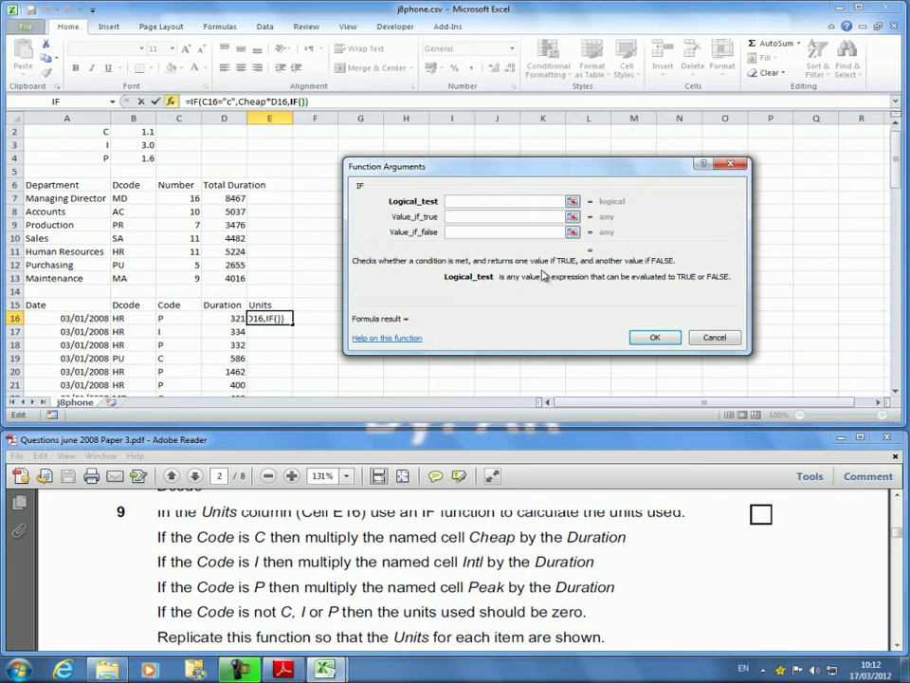
pyautogui.click(164, 325)
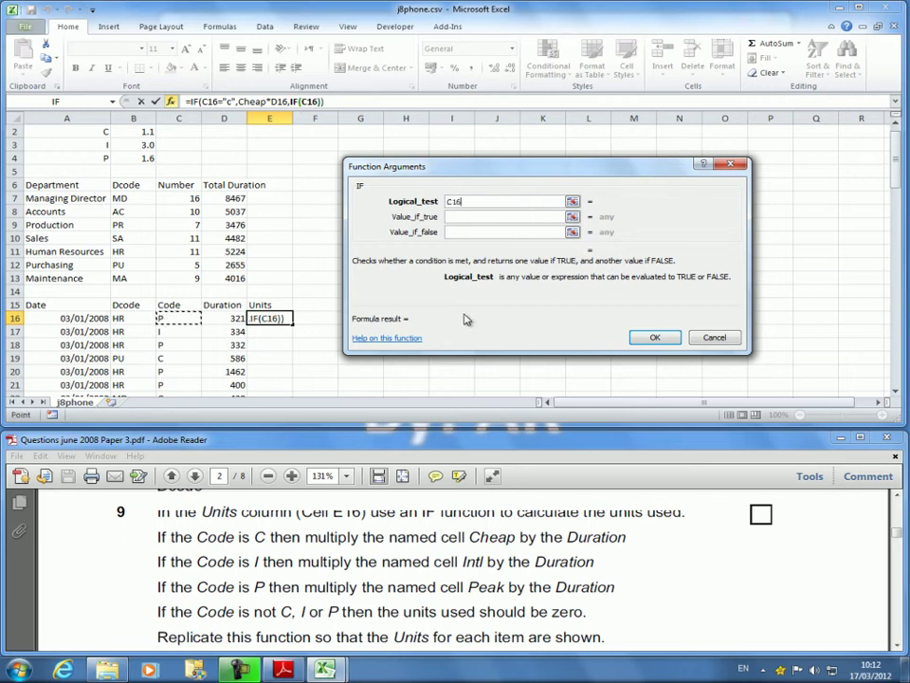
pyautogui.write('=')
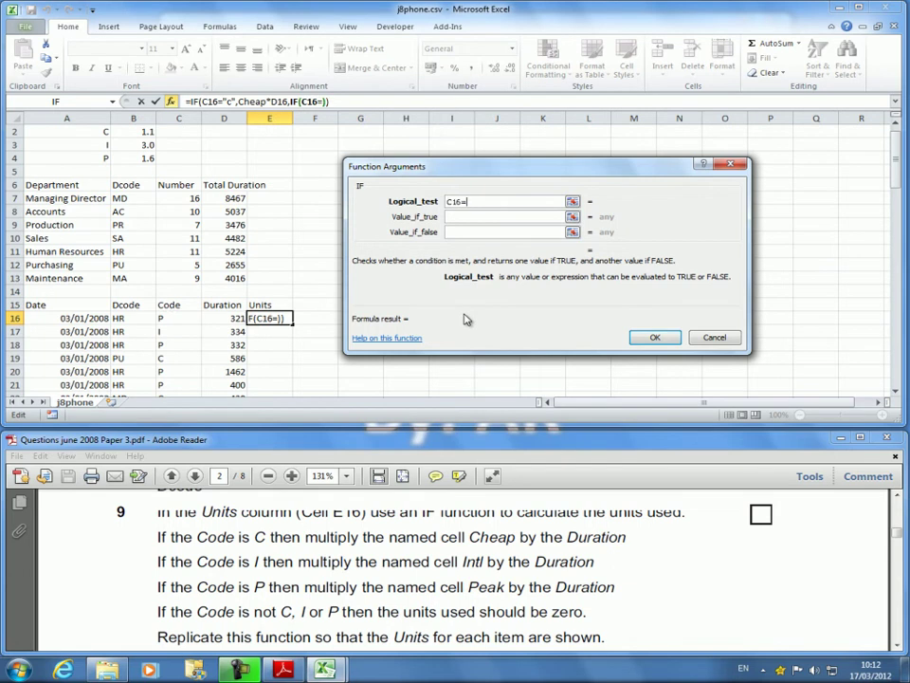
pyautogui.write('"I"')
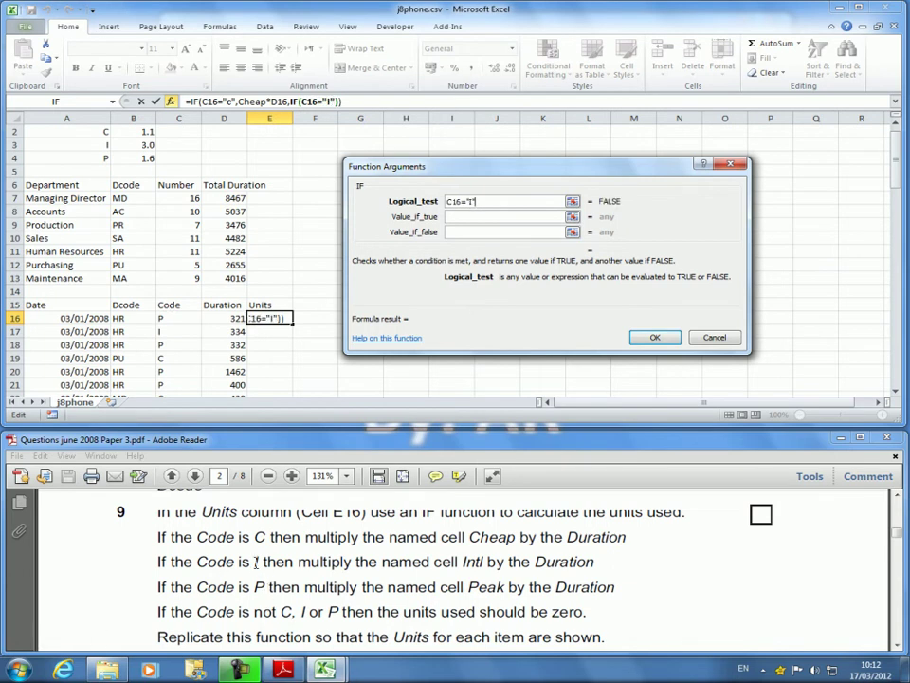
pyautogui.click(459, 216)
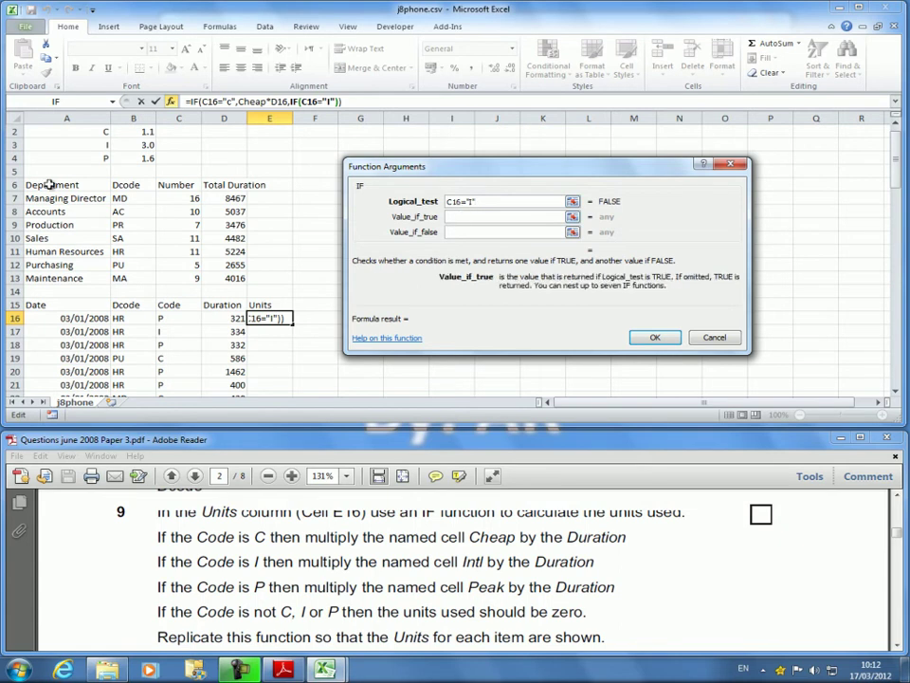
pyautogui.click(145, 145)
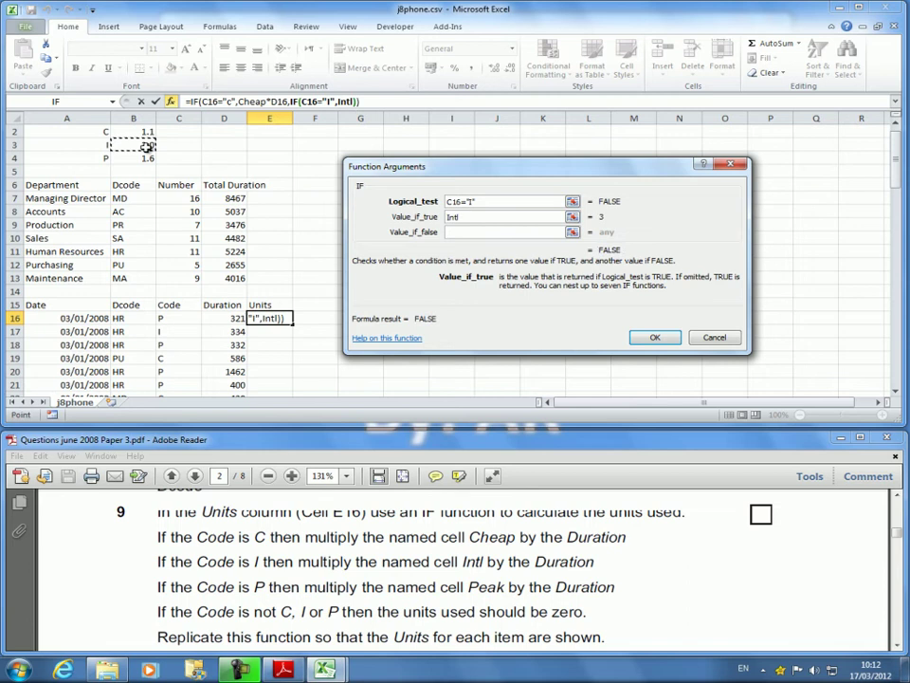
pyautogui.write('*')
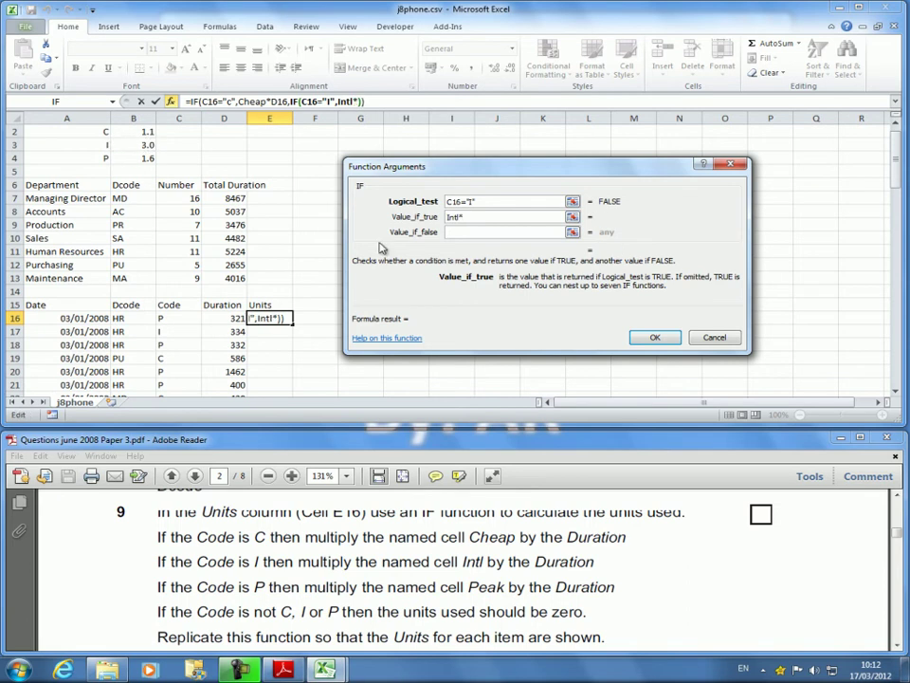
pyautogui.click(232, 317)
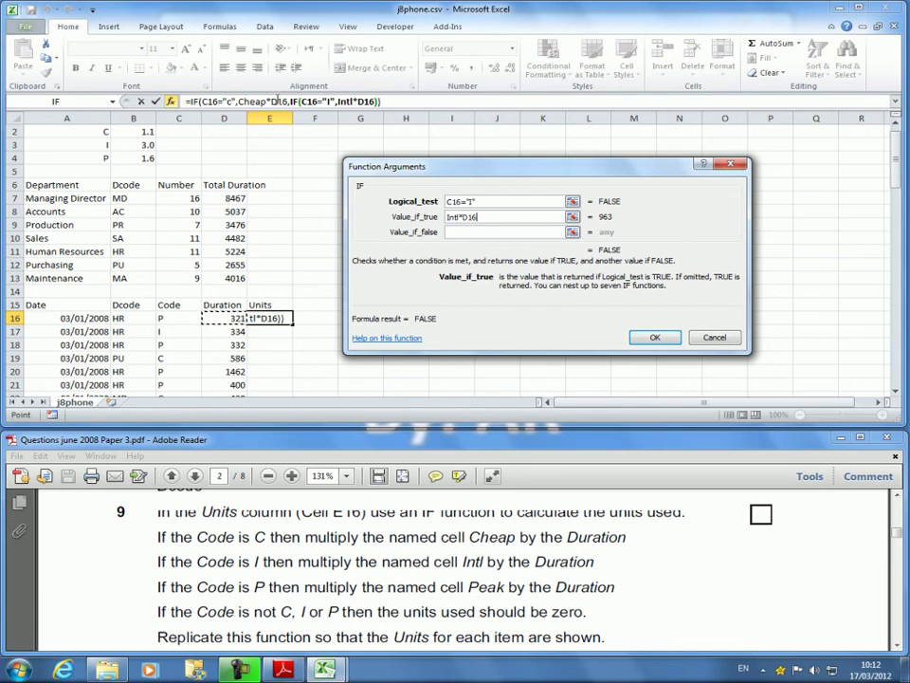
# Nest a third IF as the second IF's value if false, with logical test C16="P".
pyautogui.click(502, 231)
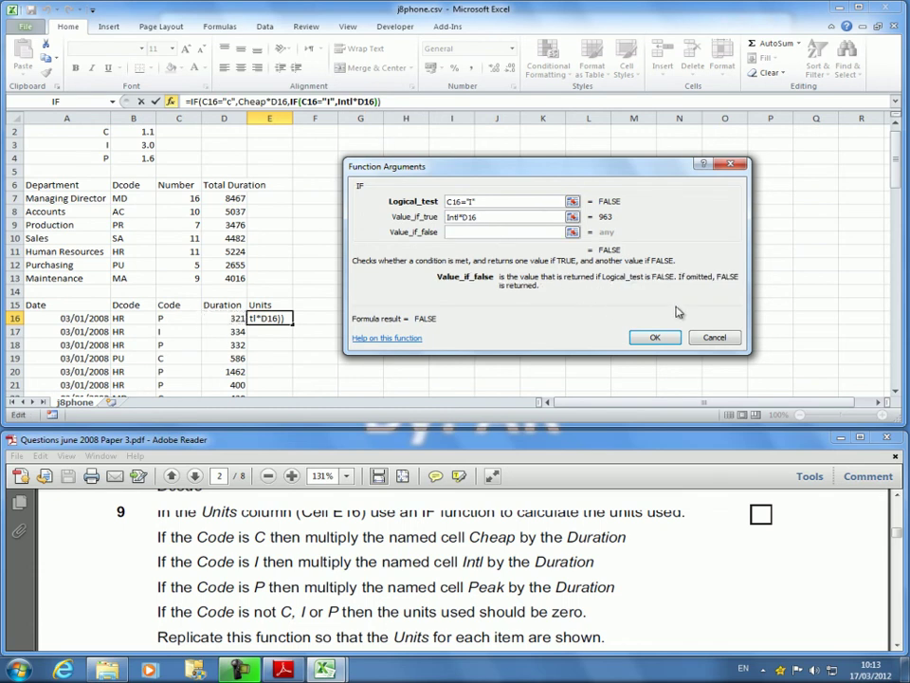
pyautogui.click(57, 100)
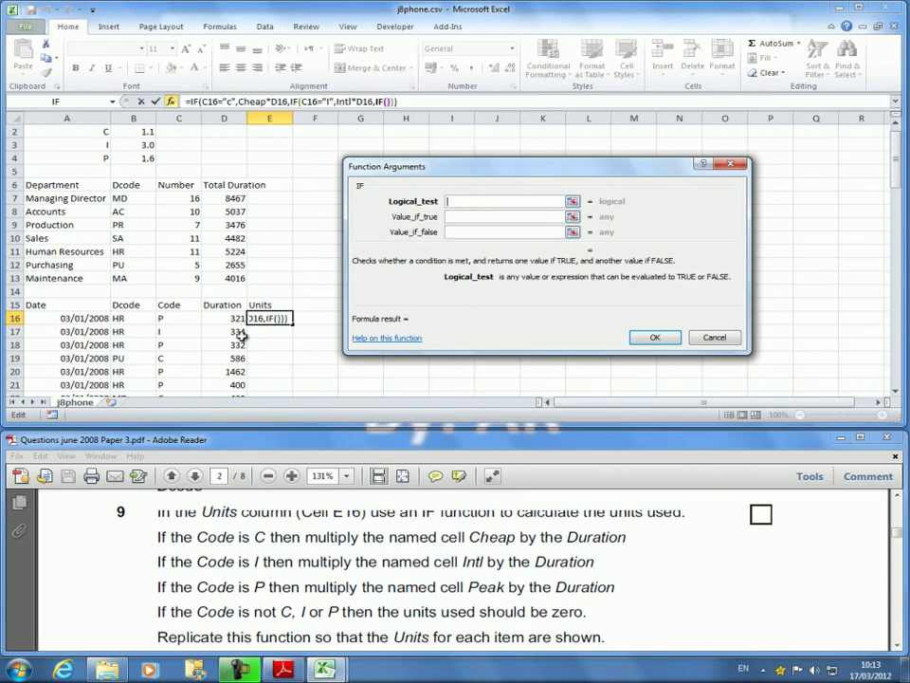
pyautogui.click(169, 318)
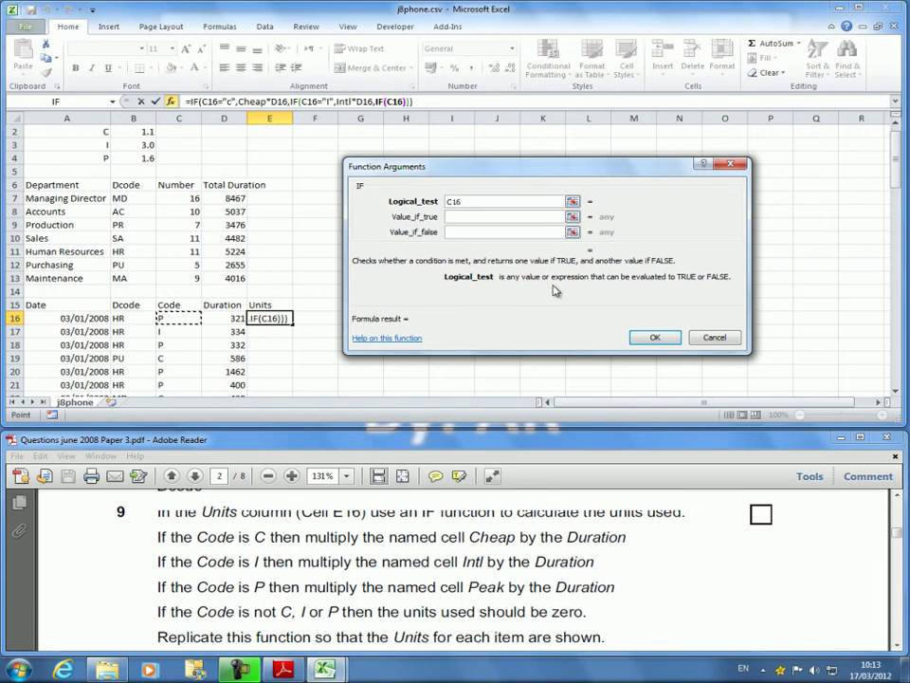
pyautogui.write('="')
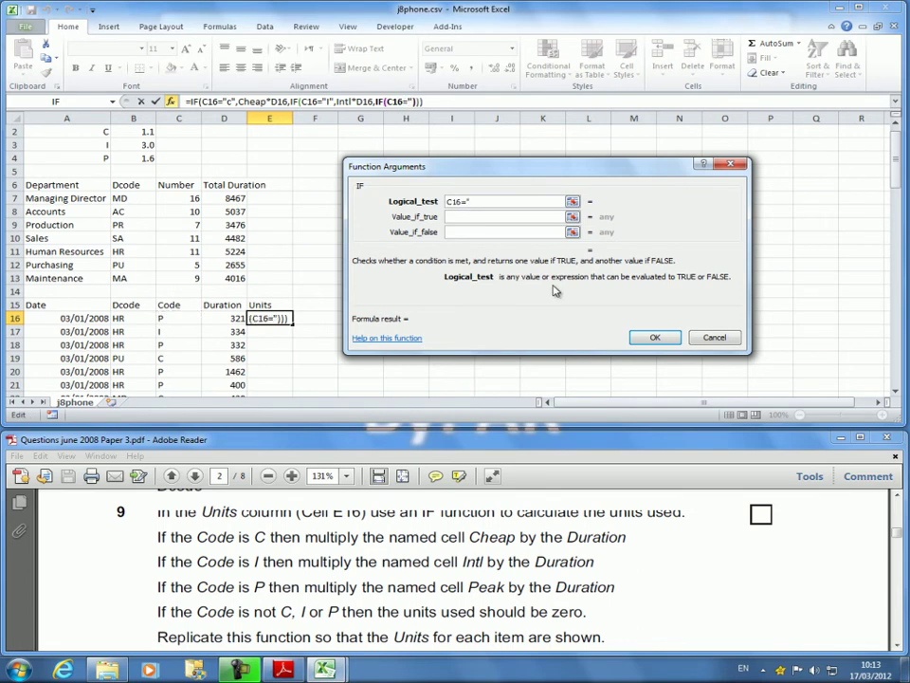
pyautogui.write('P"')
pyautogui.press('Return')
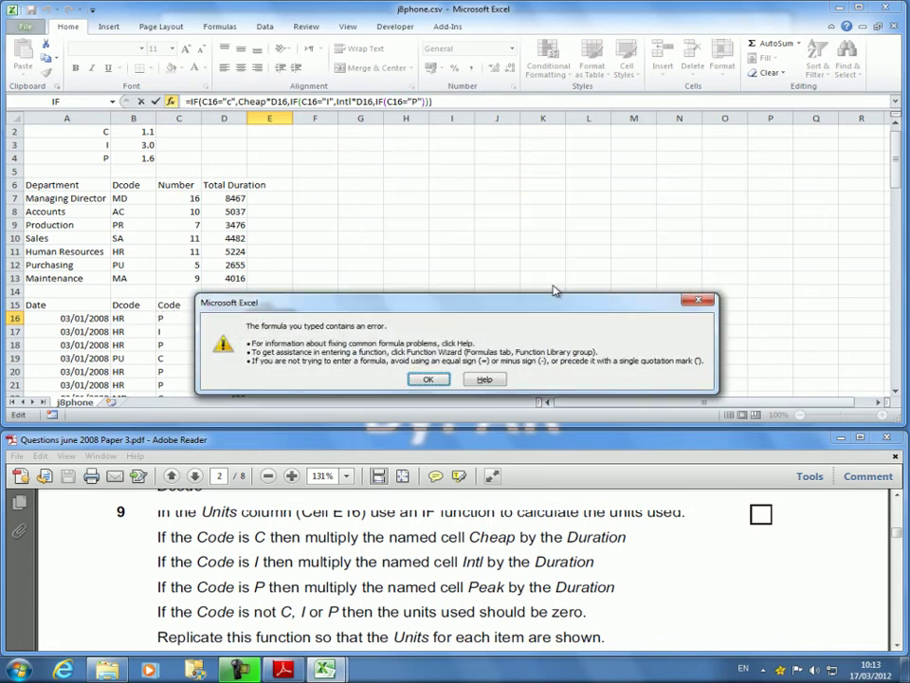
pyautogui.click(427, 378)
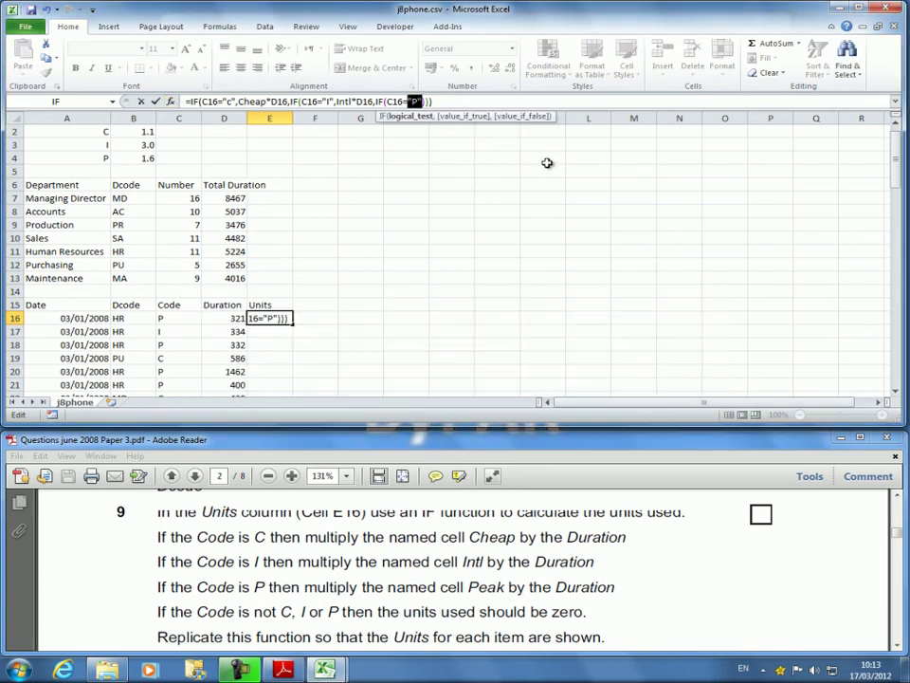
# Set the third nested IF's value if true to Peak*D16.
pyautogui.click(170, 100)
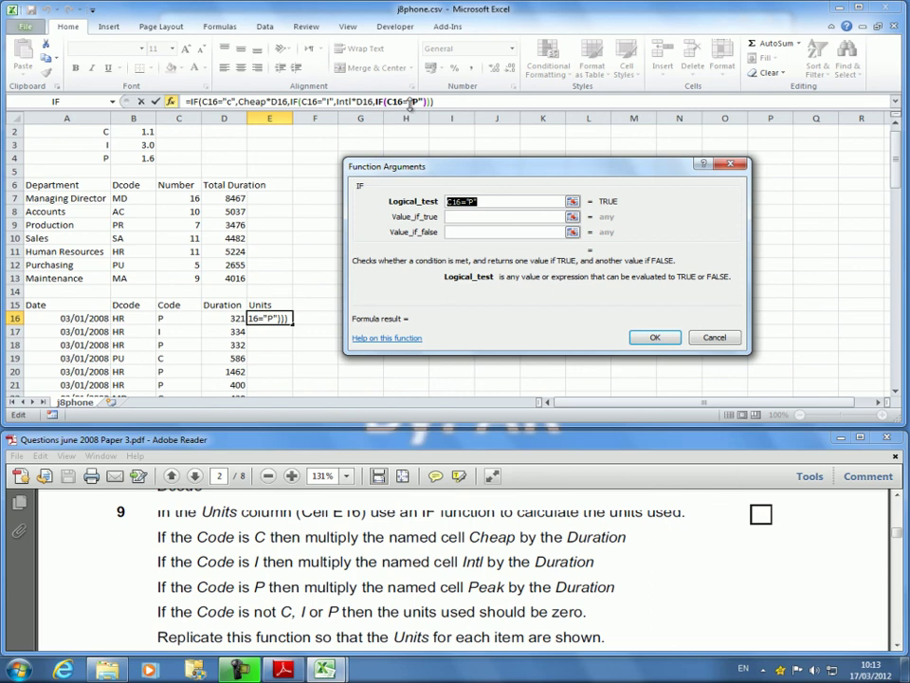
pyautogui.click(464, 217)
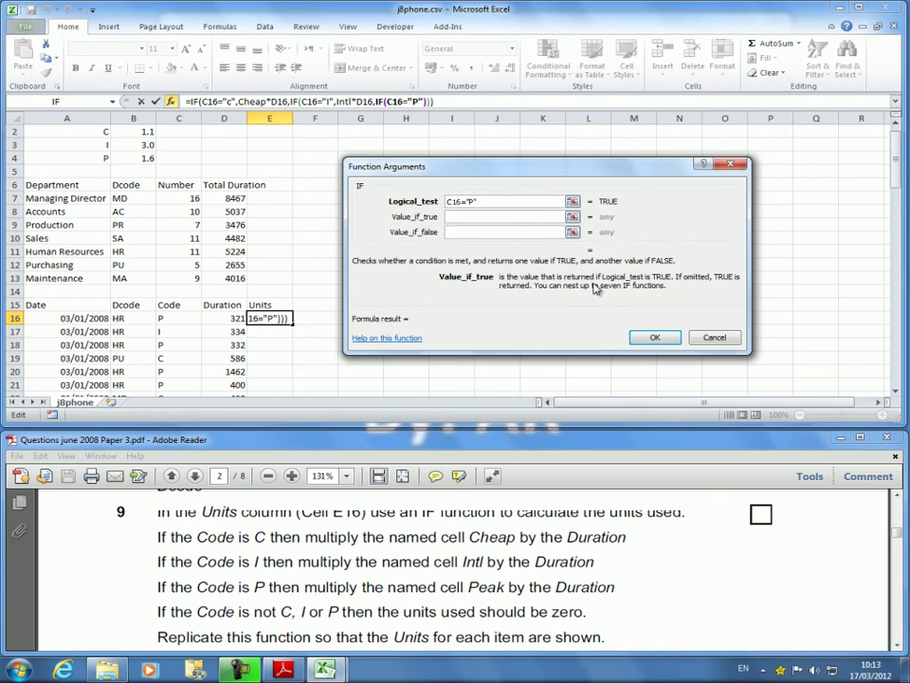
pyautogui.click(142, 158)
pyautogui.write('*')
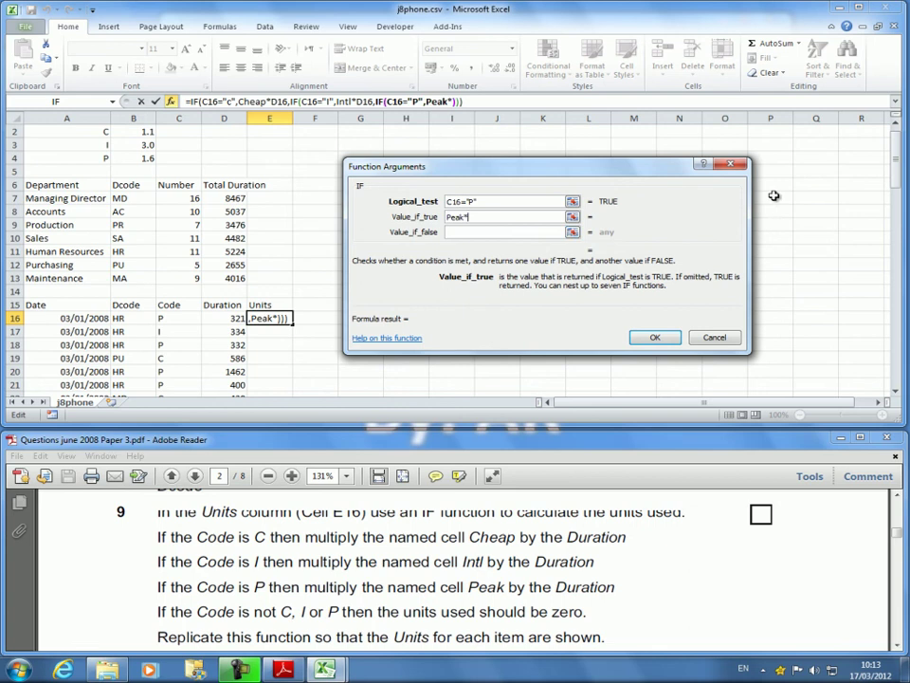
pyautogui.click(225, 320)
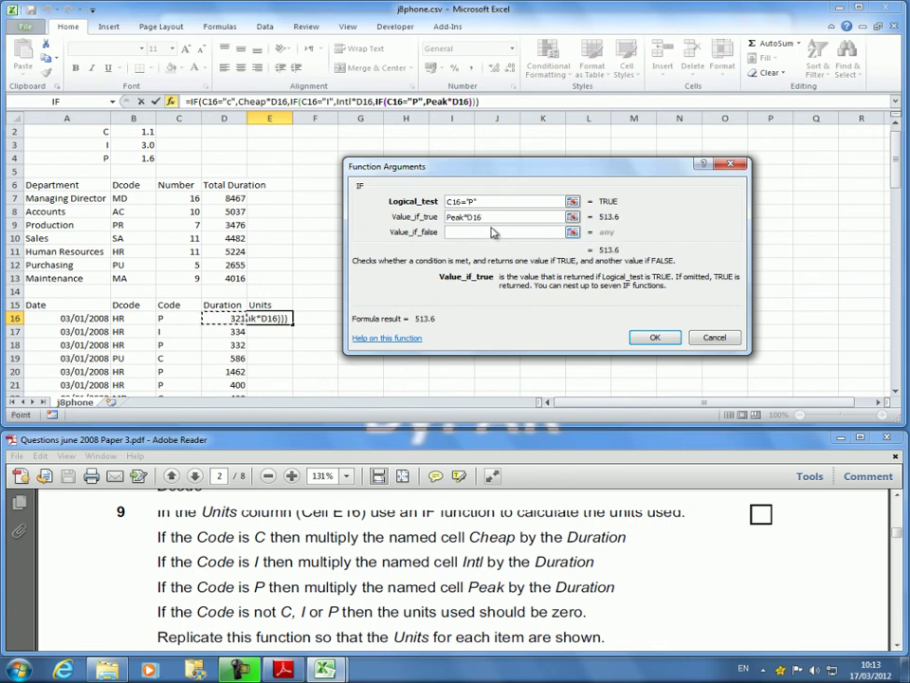
# Set the third IF's value if false to 0 and complete the nested formula in E16.
pyautogui.click(487, 232)
pyautogui.scroll(-1, 398, 588)
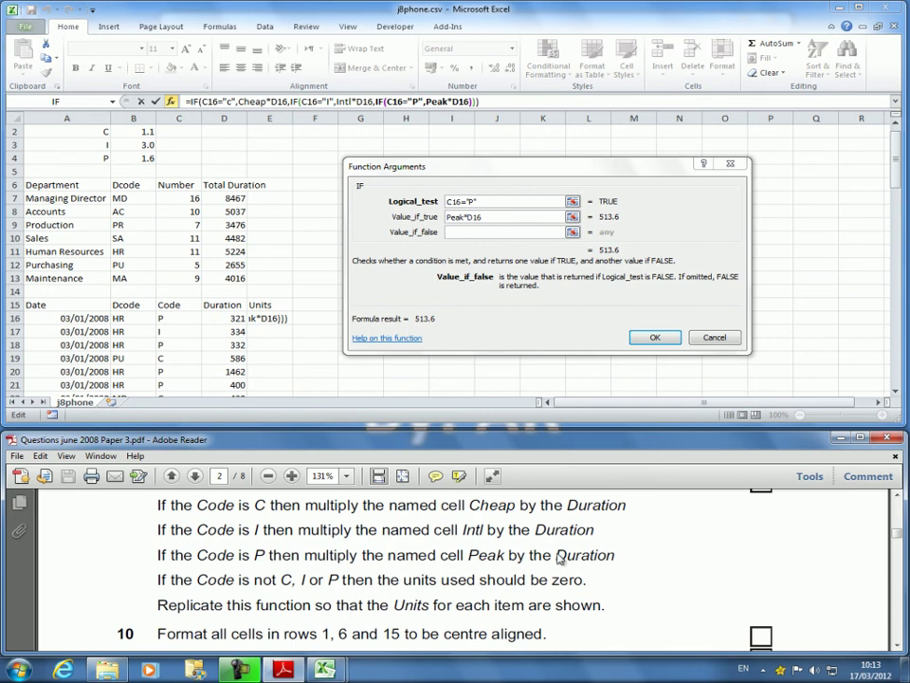
pyautogui.click(487, 233)
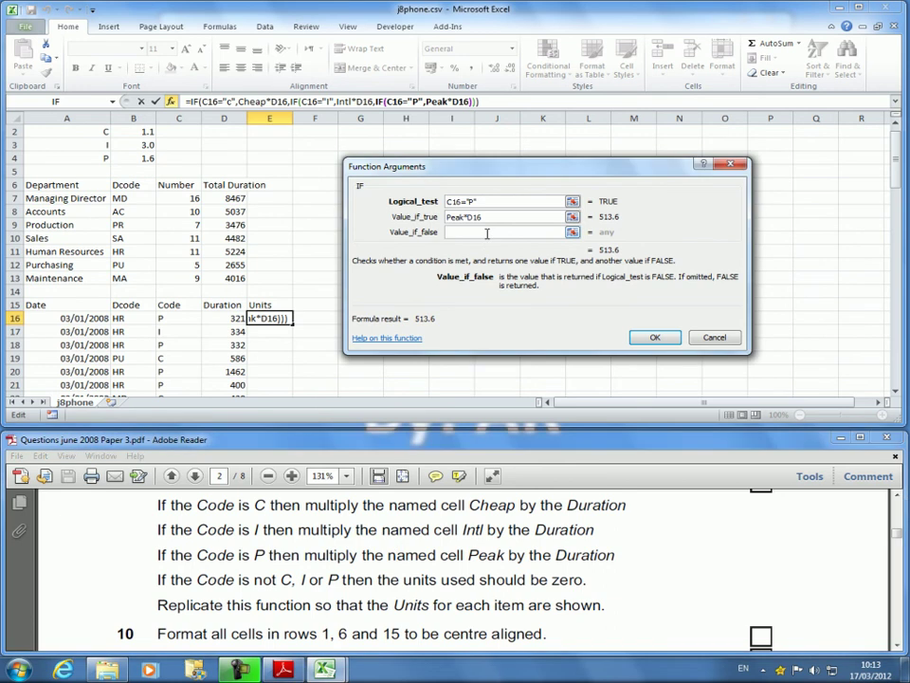
pyautogui.write('0')
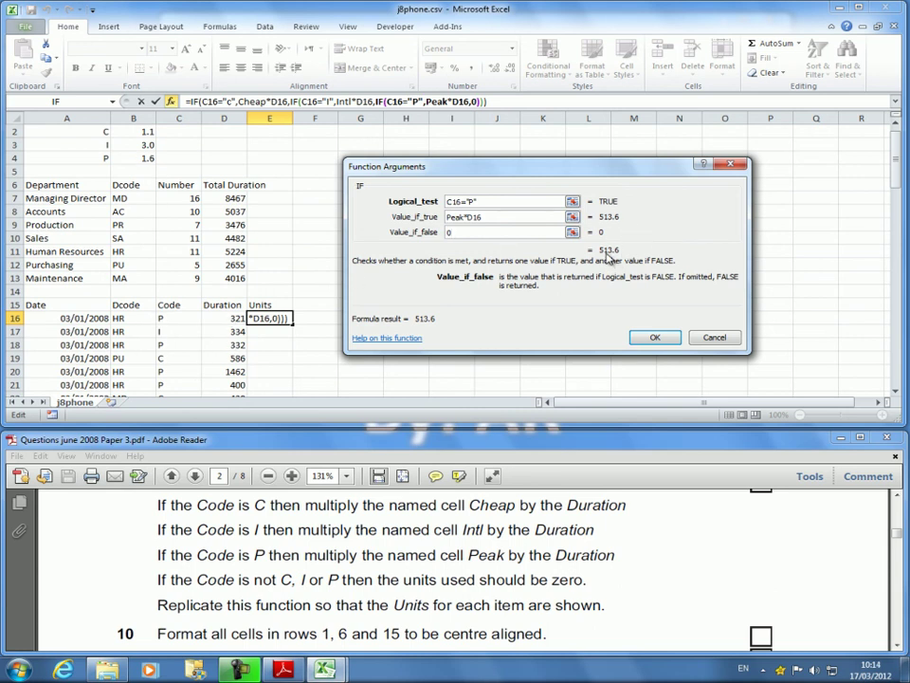
pyautogui.click(655, 339)
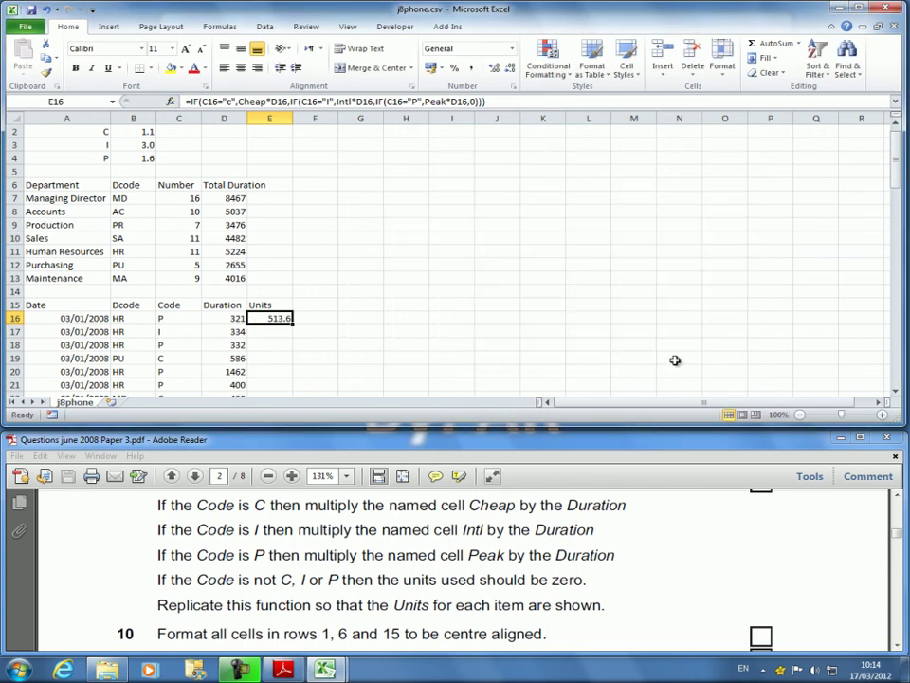
# Replicate the E16 formula down the Units column for every item and check the filled rows.
pyautogui.doubleClick(293, 322)
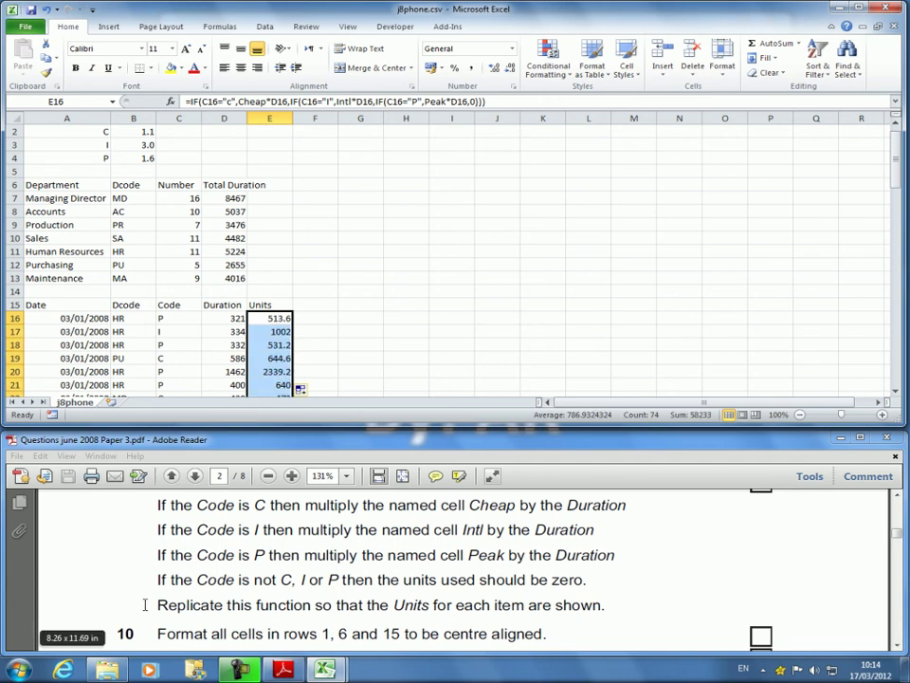
pyautogui.click(275, 344)
pyautogui.scroll(-20, 311, 311)
pyautogui.scroll(20, 309, 312)
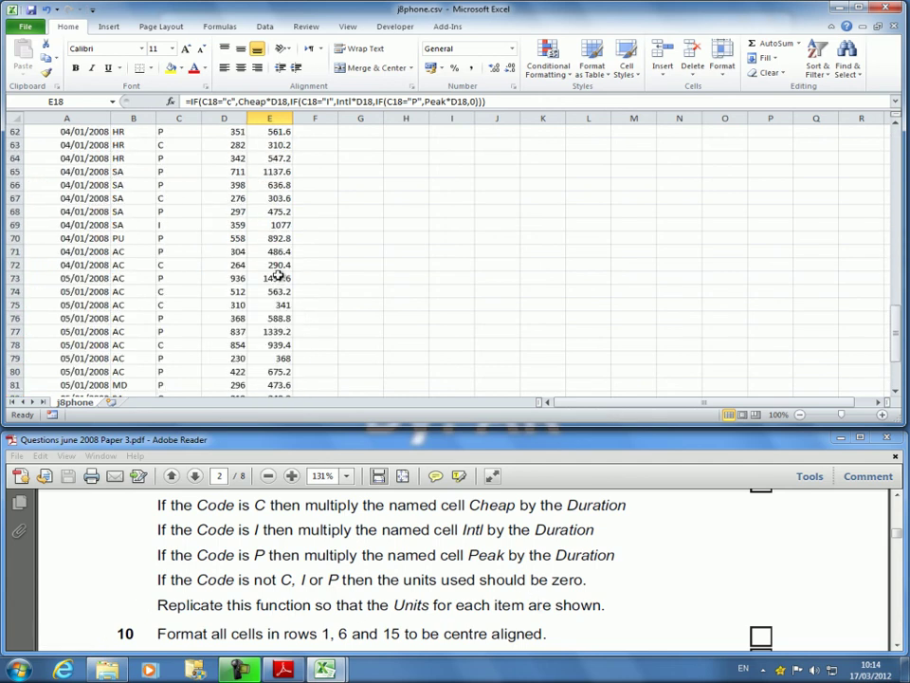